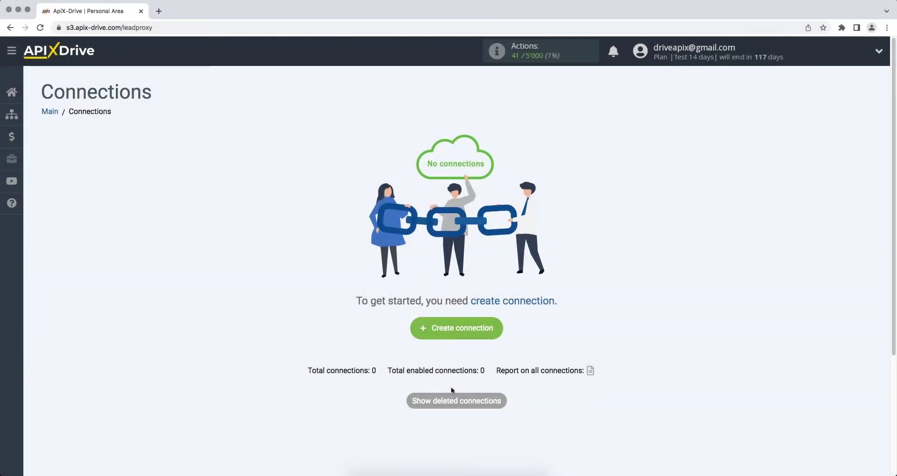
- Create a new connection with Pipedrive as the data source system
{"action": "left_click", "coordinate": [415, 327]}
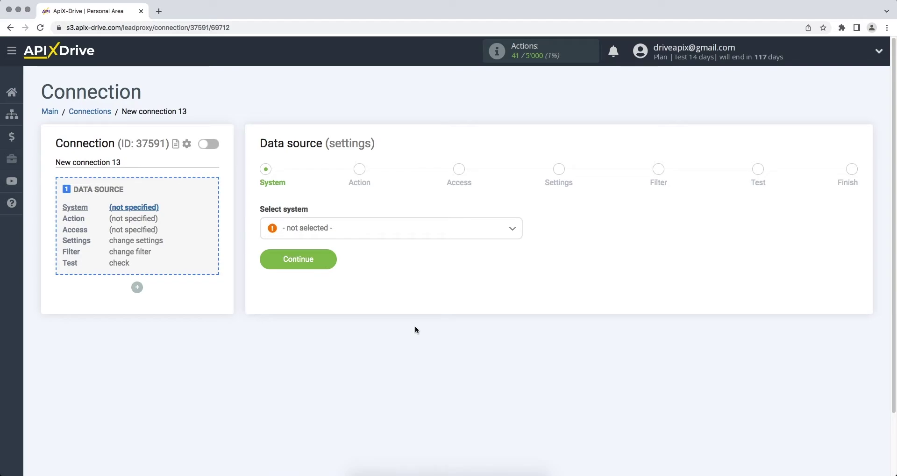
{"action": "left_click", "coordinate": [451, 232]}
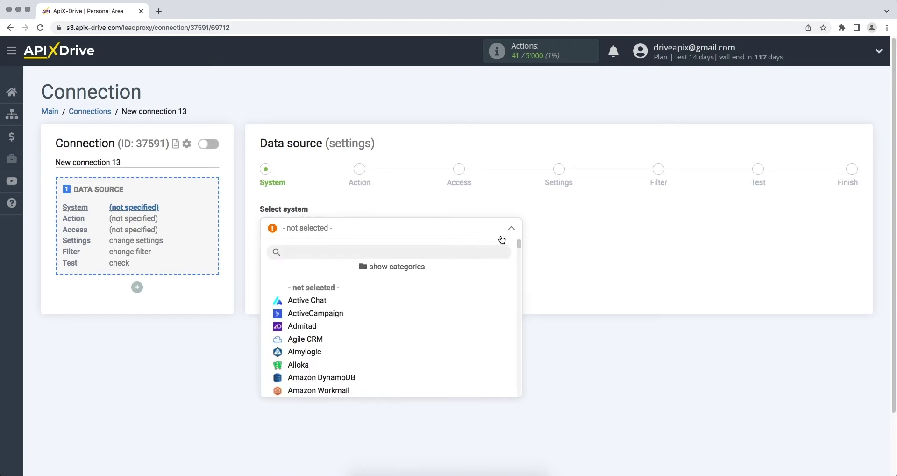
{"action": "scroll", "coordinate": [519, 248], "scroll_direction": "down", "scroll_amount": 3}
{"action": "left_click_drag", "start_coordinate": [520, 251], "coordinate": [522, 333]}
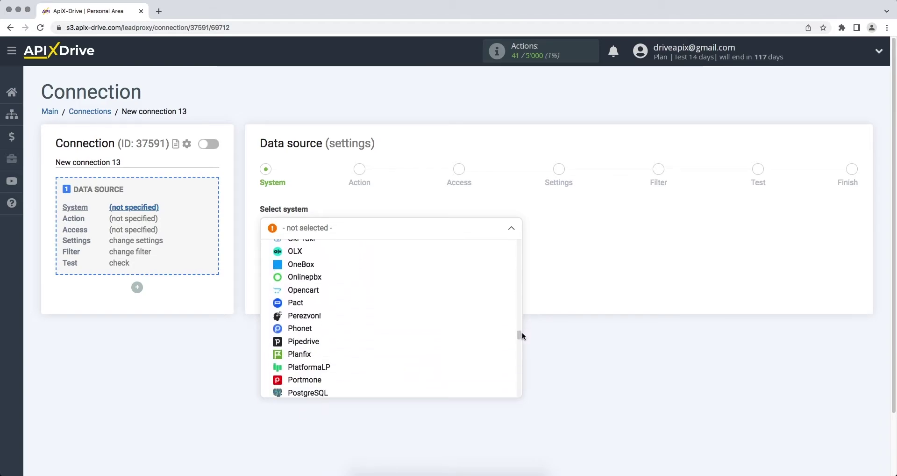
{"action": "left_click", "coordinate": [325, 345]}
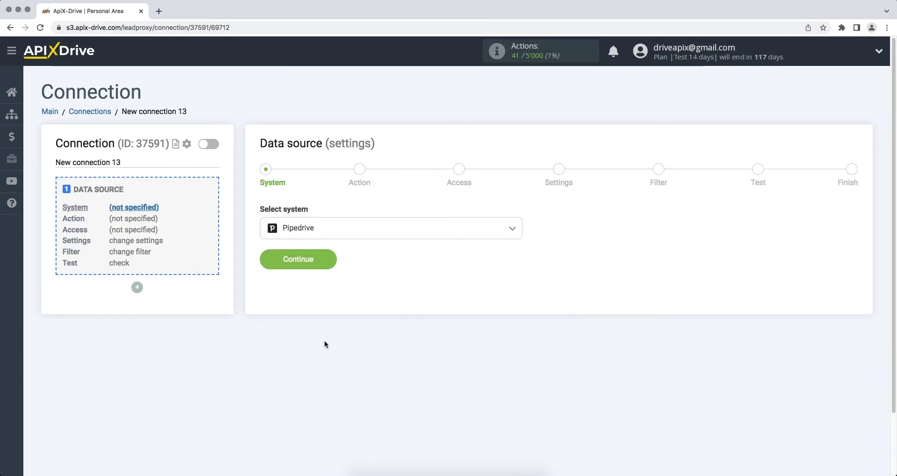
{"action": "left_click", "coordinate": [270, 264]}
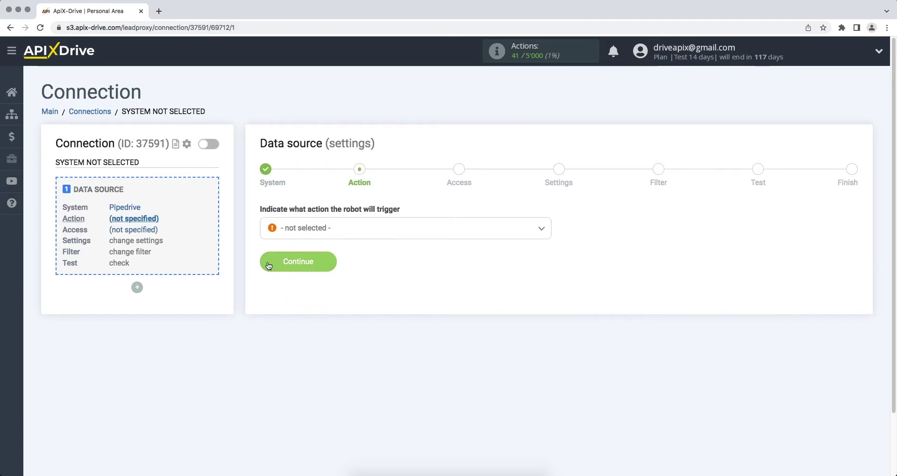
- Set the Pipedrive source action to Get Deals (new)
{"action": "left_click", "coordinate": [298, 235]}
{"action": "left_click", "coordinate": [311, 312]}
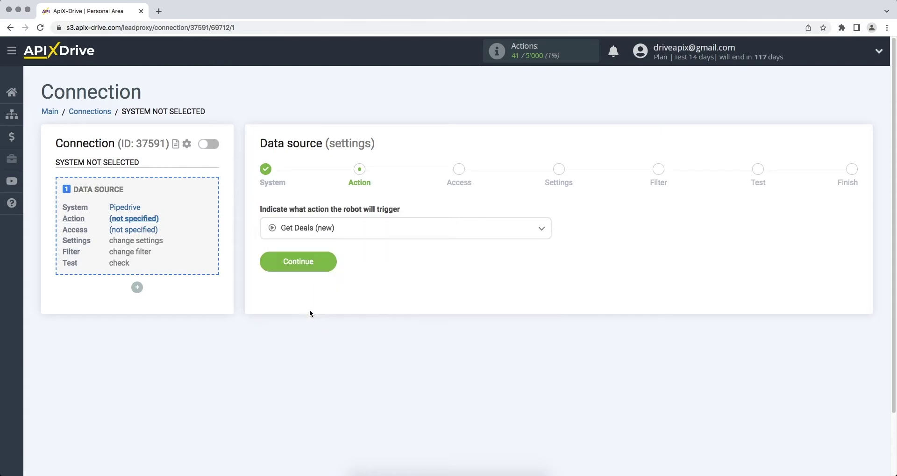
{"action": "left_click", "coordinate": [267, 269]}
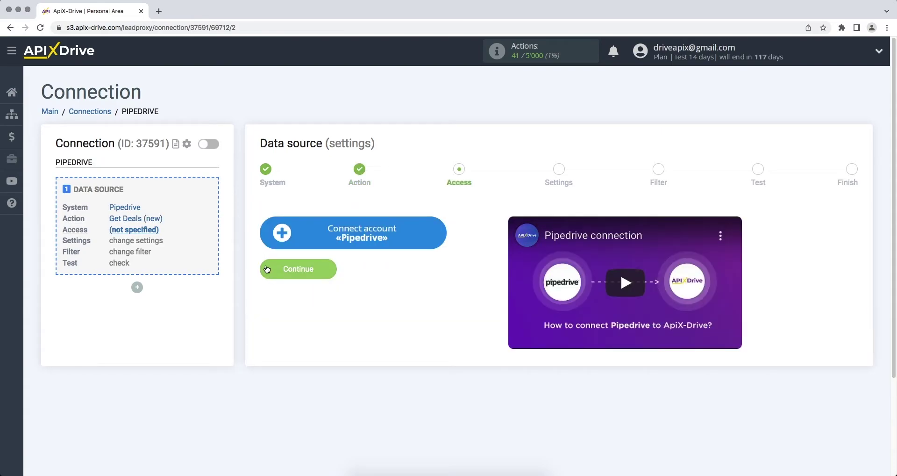
- Start connecting a Pipedrive account and copy the domain apix-drive5.pipedrive.com from the deal page address
{"action": "left_click", "coordinate": [274, 237]}
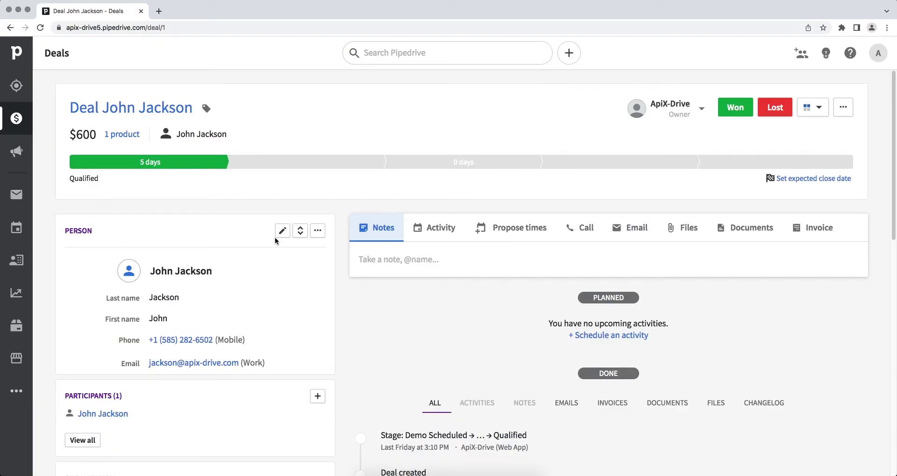
{"action": "left_click", "coordinate": [296, 28]}
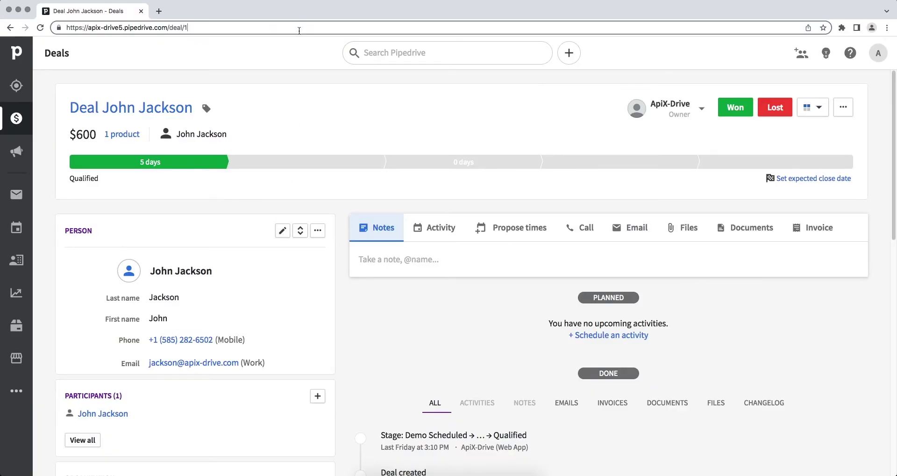
{"action": "left_click_drag", "start_coordinate": [168, 28], "coordinate": [89, 29]}
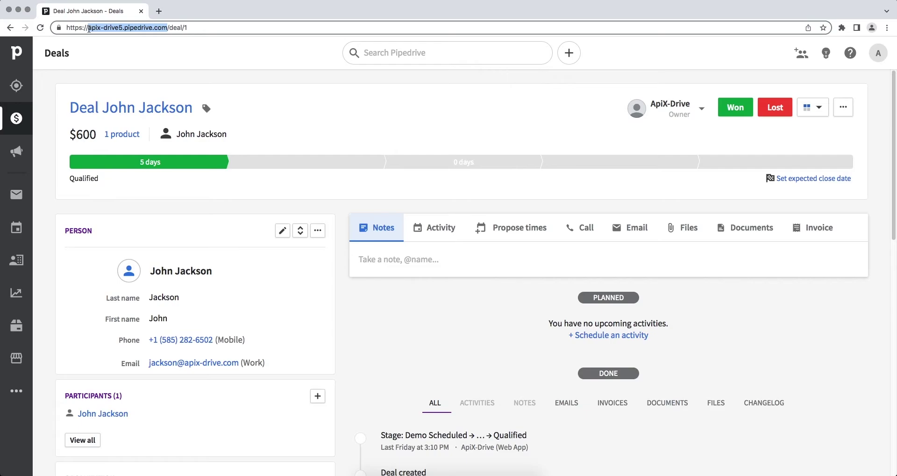
{"action": "right_click", "coordinate": [89, 29]}
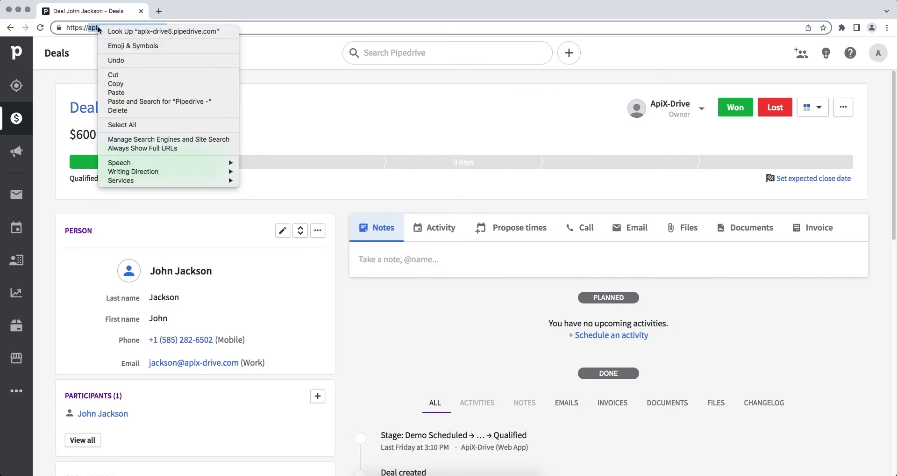
{"action": "left_click", "coordinate": [116, 81]}
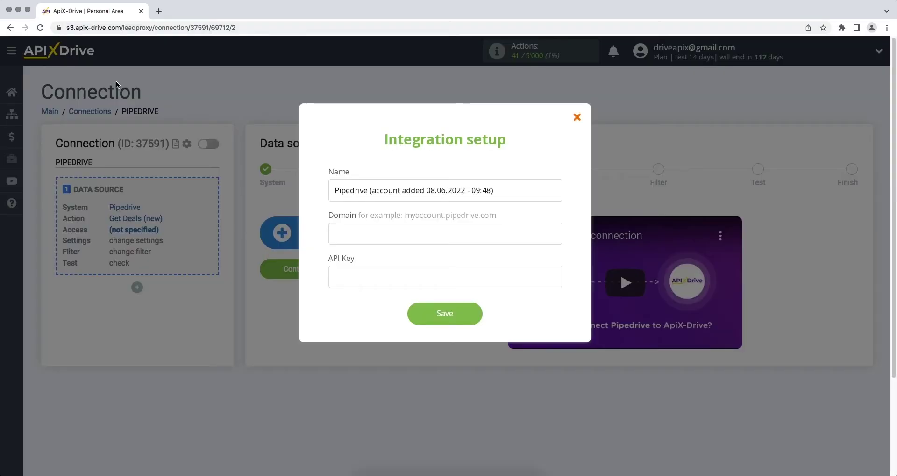
- Paste apix-drive5.pipedrive.com into the Pipedrive integration's Domain field
{"action": "left_click", "coordinate": [351, 232]}
{"action": "right_click", "coordinate": [350, 230]}
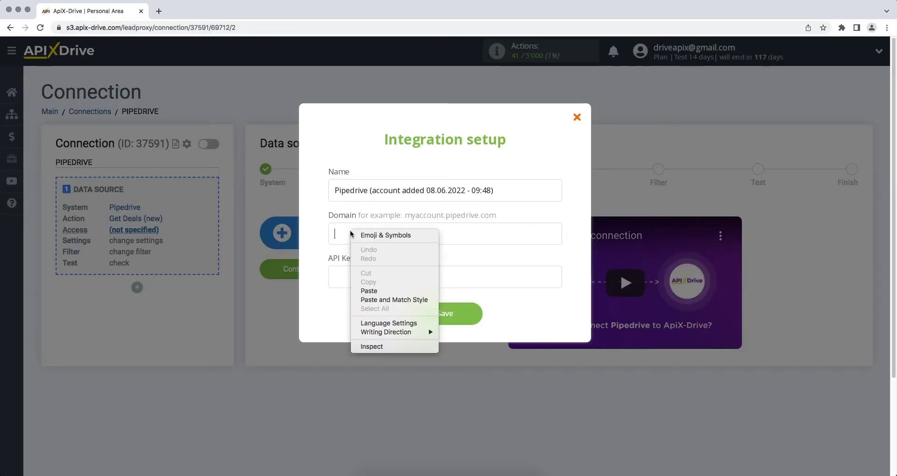
{"action": "left_click", "coordinate": [367, 291]}
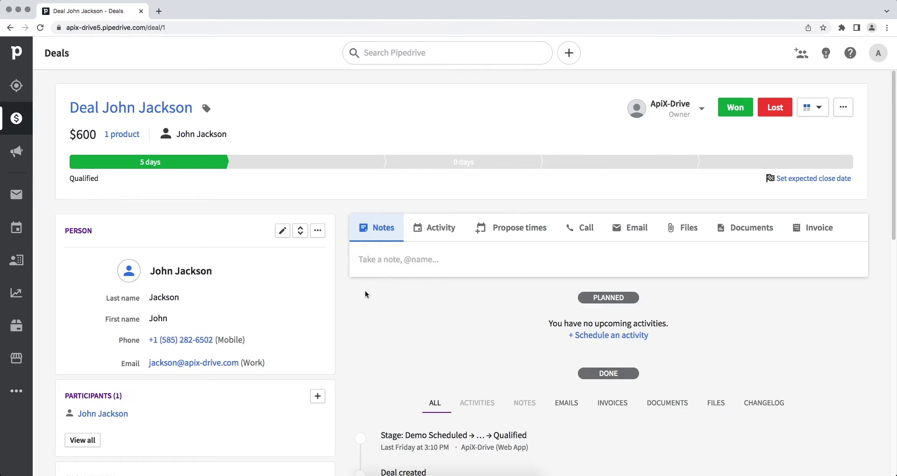
- Copy the personal API token from the API tab of Pipedrive's Personal preferences
{"action": "left_click", "coordinate": [871, 58]}
{"action": "left_click", "coordinate": [818, 108]}
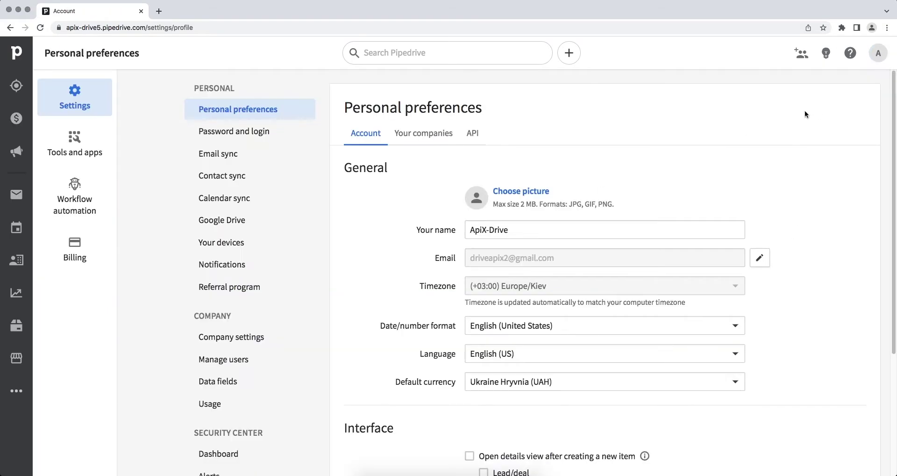
{"action": "left_click", "coordinate": [475, 137]}
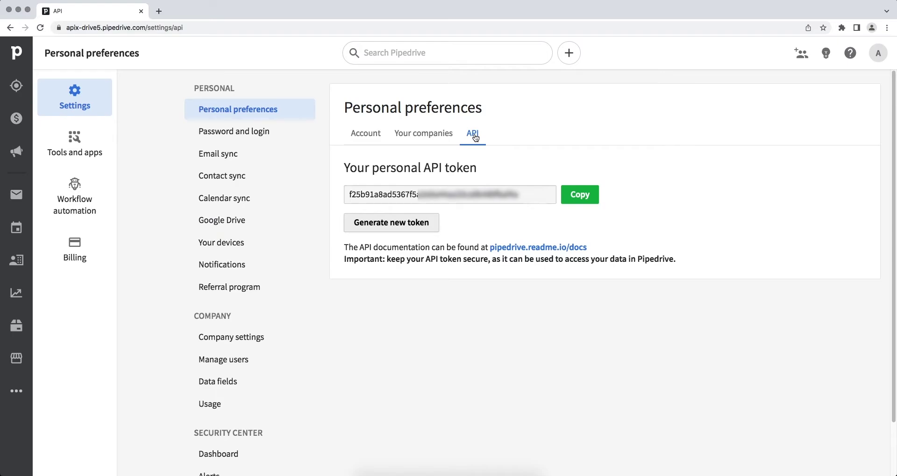
{"action": "left_click_drag", "start_coordinate": [517, 194], "coordinate": [366, 198]}
{"action": "right_click", "coordinate": [365, 198]}
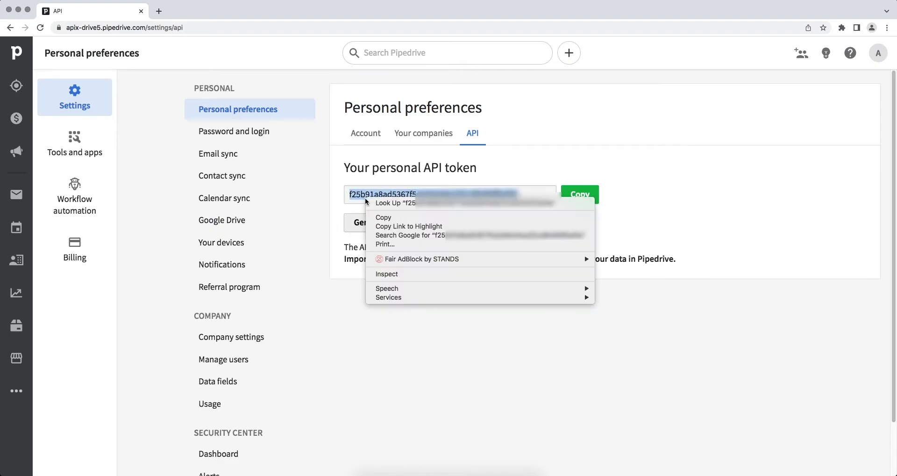
{"action": "left_click", "coordinate": [376, 215]}
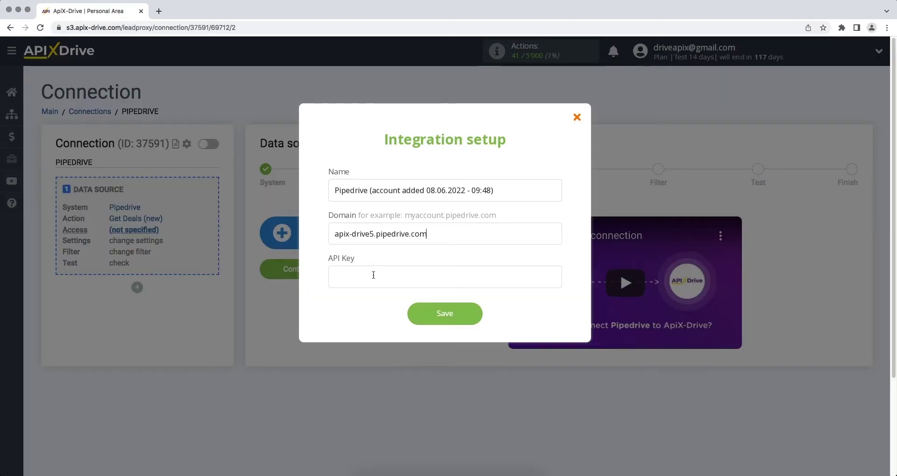
- Paste the Pipedrive API token into API Key and save the account
{"action": "right_click", "coordinate": [374, 276]}
{"action": "left_click", "coordinate": [389, 336]}
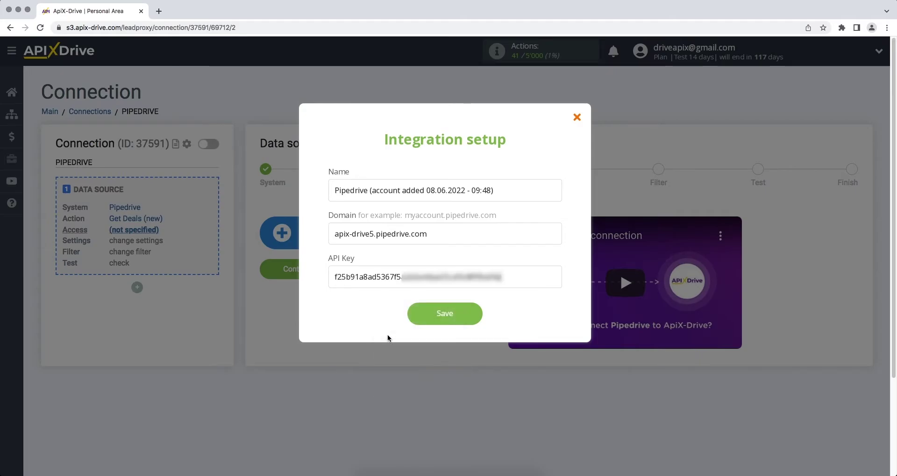
{"action": "left_click", "coordinate": [414, 317]}
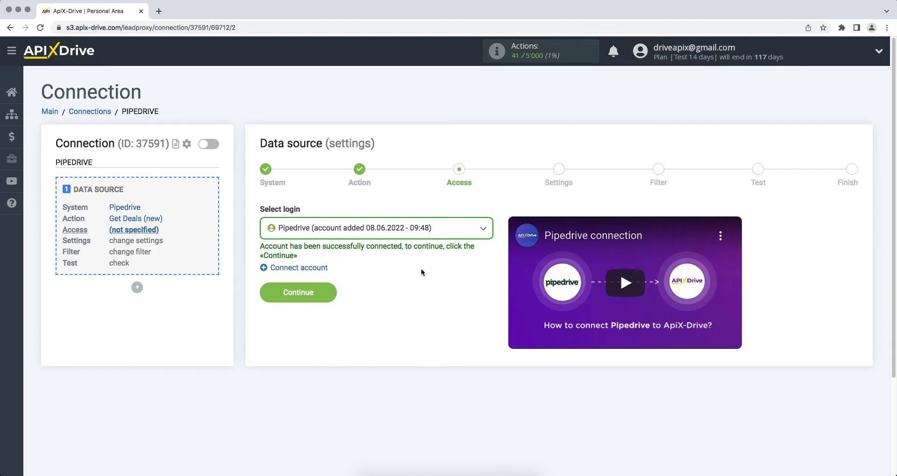
- Select the new Pipedrive login and skip Settings and Filter to load the 600 USD test deal
{"action": "left_click", "coordinate": [431, 236]}
{"action": "left_click", "coordinate": [431, 302]}
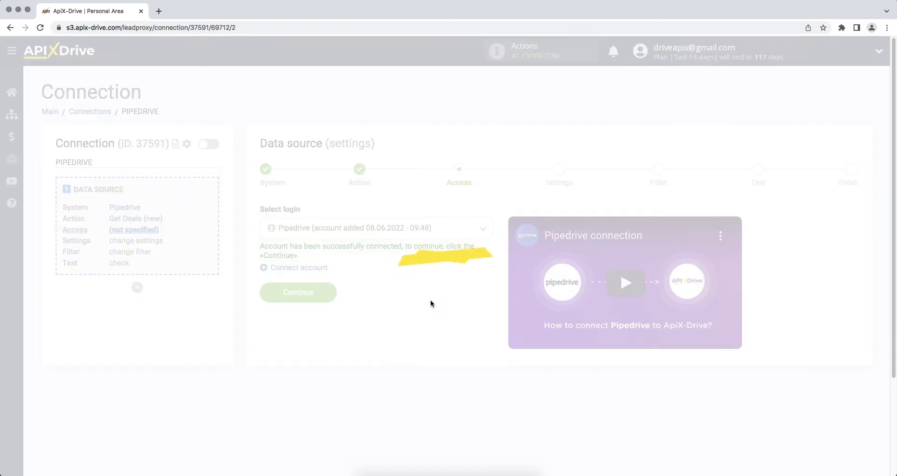
{"action": "left_click", "coordinate": [265, 294]}
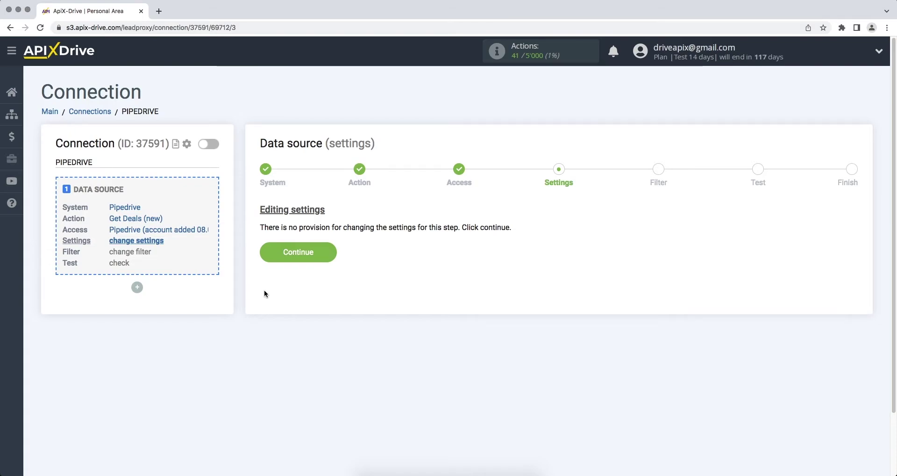
{"action": "left_click", "coordinate": [273, 258]}
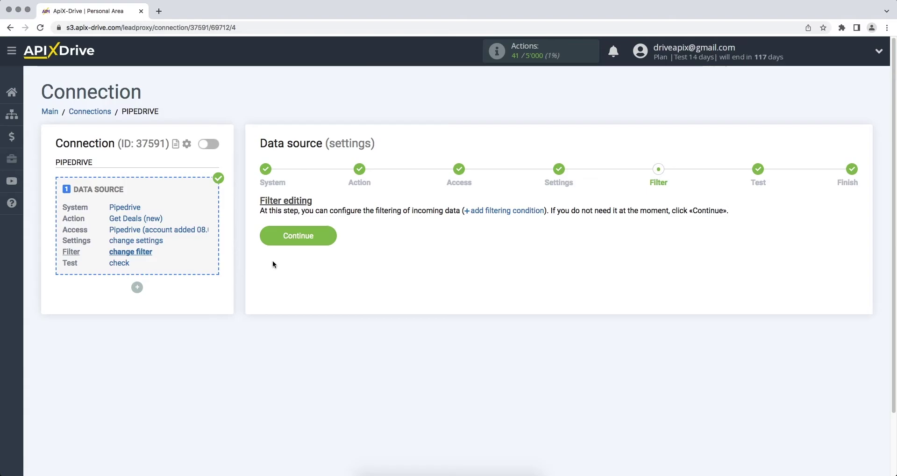
{"action": "left_click", "coordinate": [268, 243]}
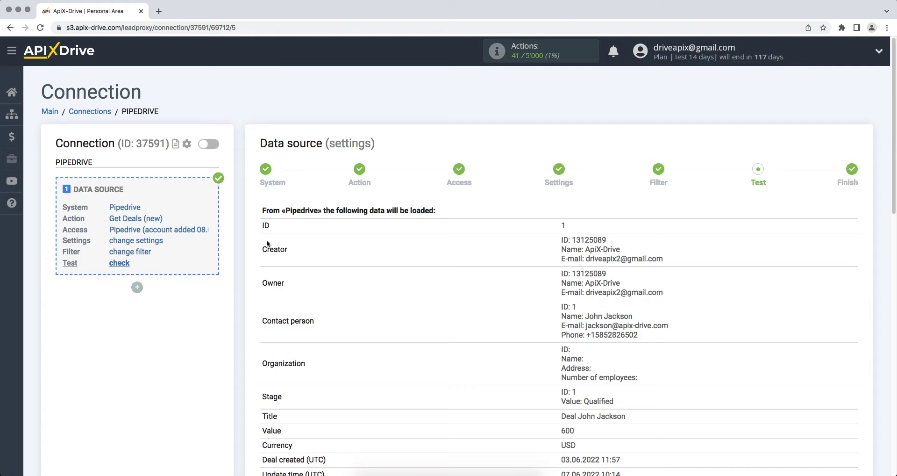
- Confirm the Pipedrive source with Next and start configuring data receiving
{"action": "scroll", "coordinate": [268, 243], "scroll_direction": "down", "scroll_amount": 10}
{"action": "scroll", "coordinate": [267, 243], "scroll_direction": "down", "scroll_amount": 2}
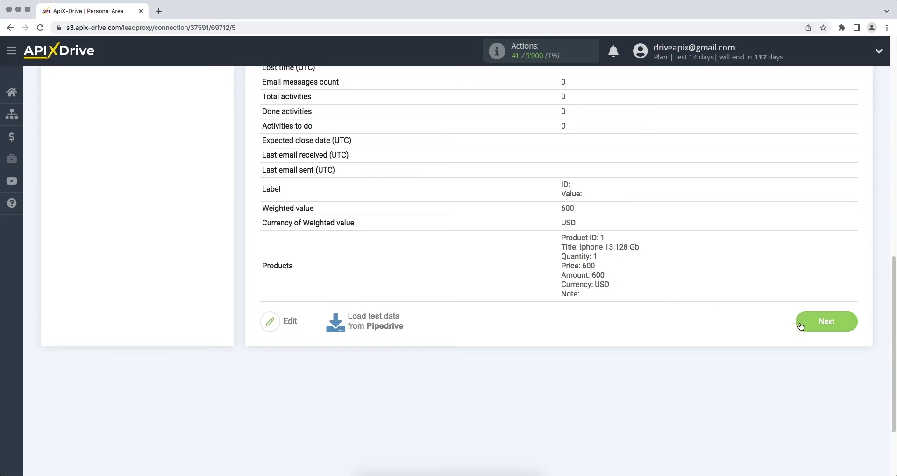
{"action": "left_click", "coordinate": [801, 326]}
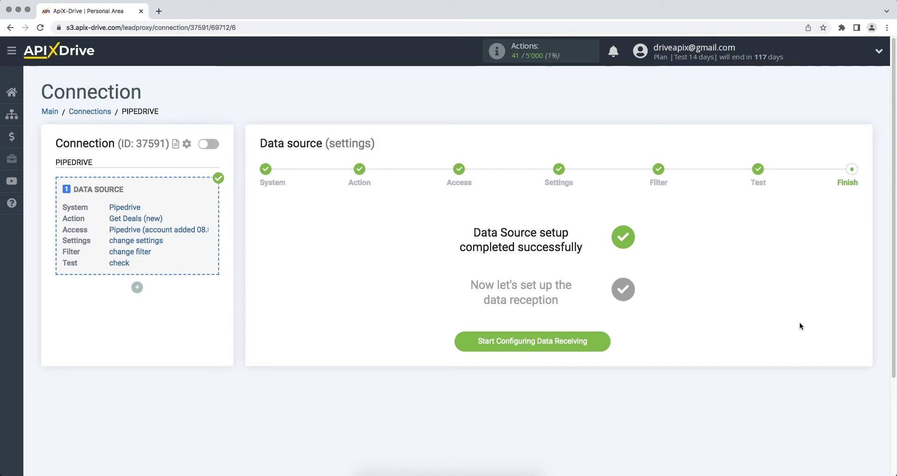
{"action": "left_click", "coordinate": [584, 341]}
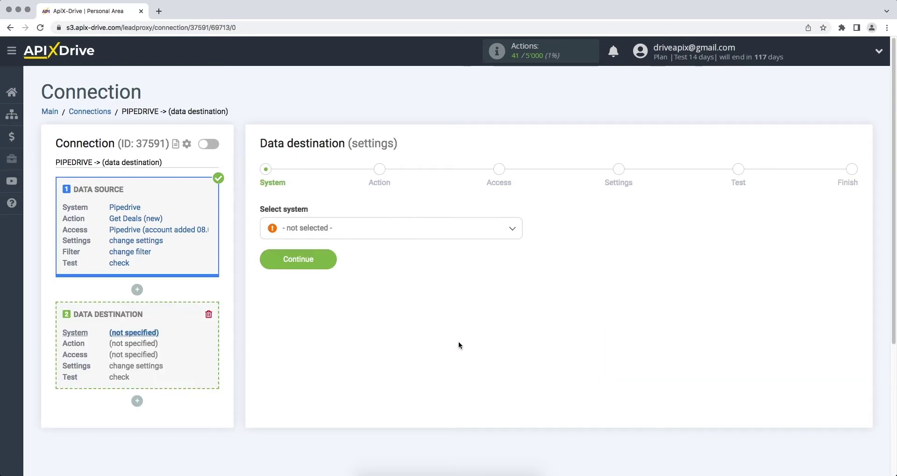
- Choose Telnyx as the data destination system
{"action": "left_click", "coordinate": [477, 228]}
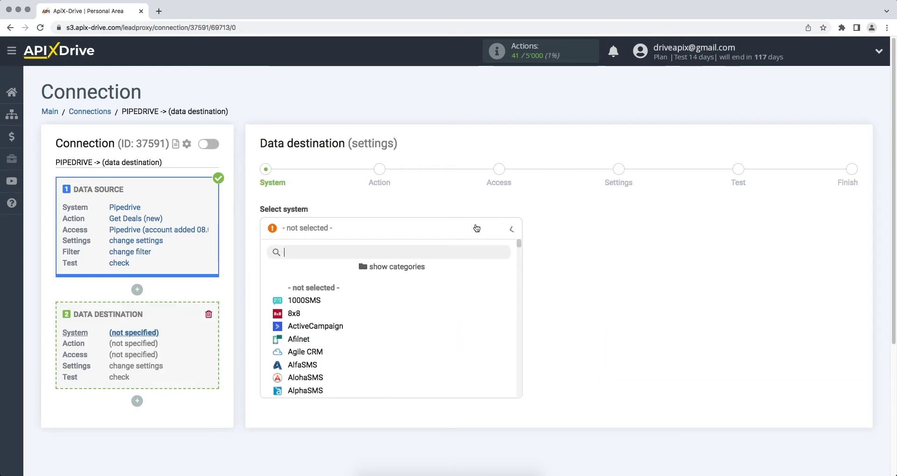
{"action": "left_click_drag", "start_coordinate": [519, 243], "coordinate": [516, 371]}
{"action": "left_click", "coordinate": [423, 362]}
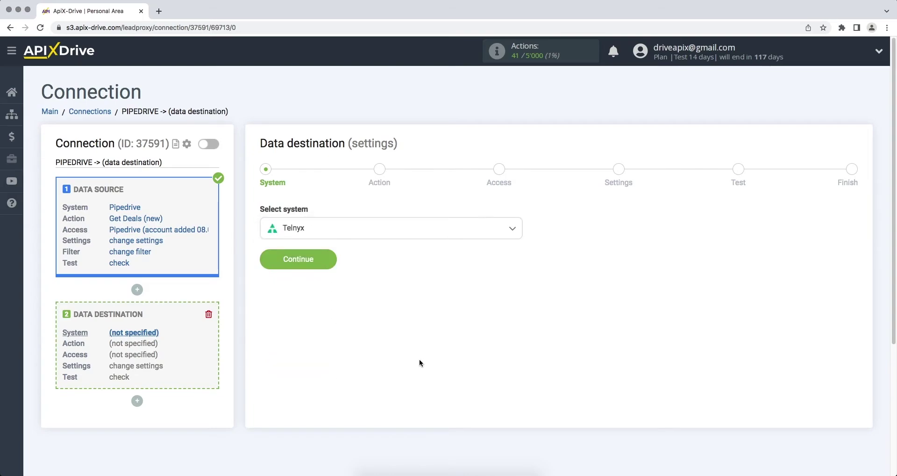
{"action": "left_click", "coordinate": [270, 265]}
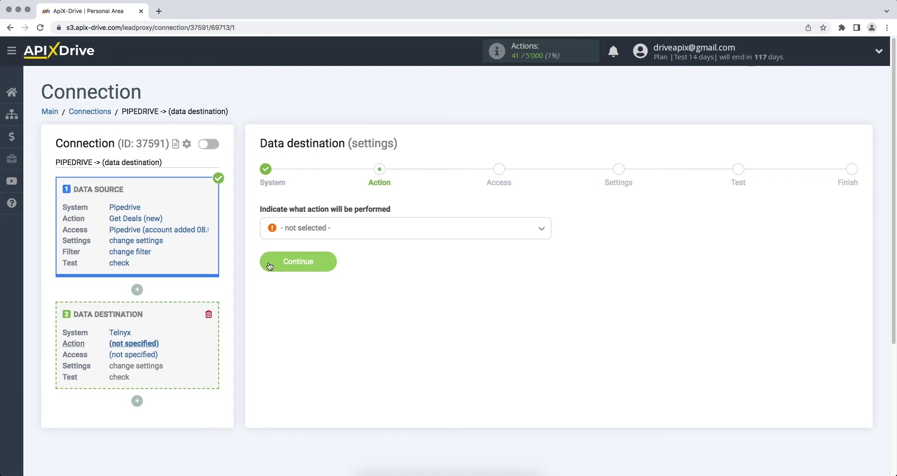
- Set the Telnyx destination action to Send SMS
{"action": "left_click", "coordinate": [292, 231]}
{"action": "left_click", "coordinate": [302, 288]}
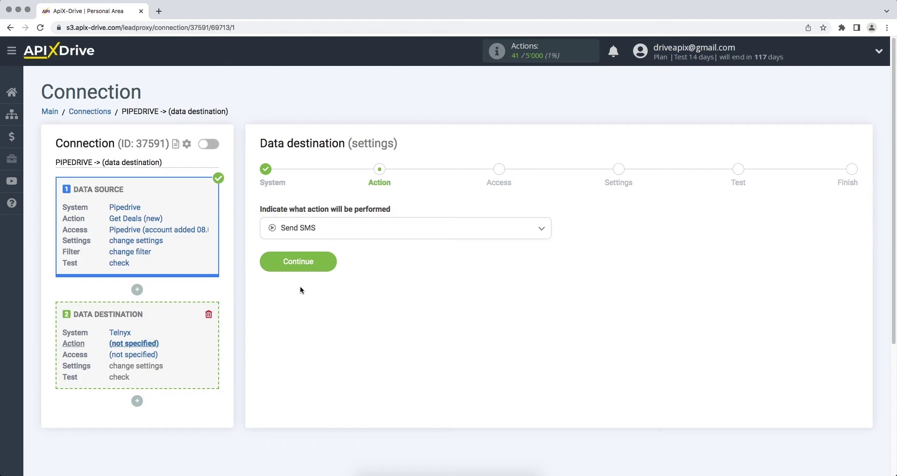
{"action": "left_click", "coordinate": [266, 264]}
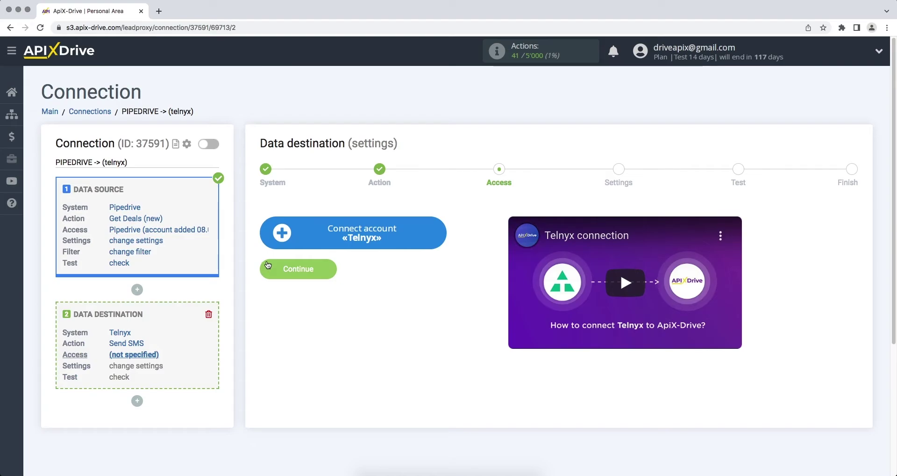
- Open the Telnyx account connection form in ApiX-Drive
{"action": "left_click", "coordinate": [275, 242]}
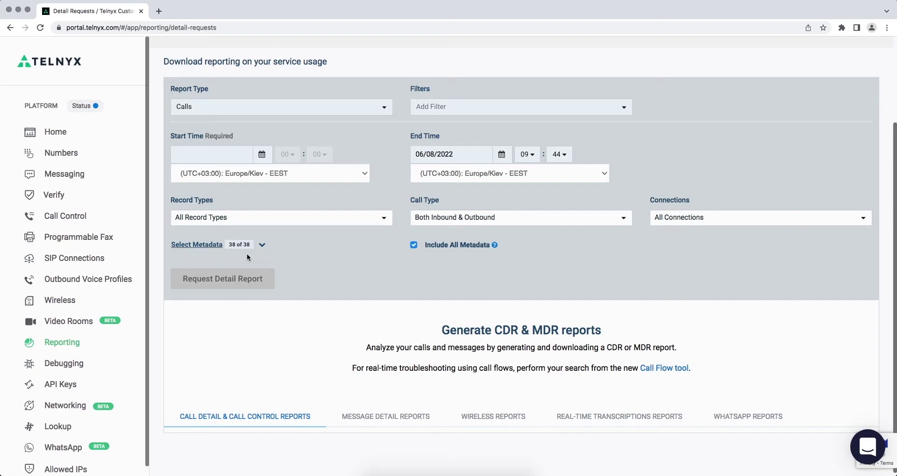
- Create a new API key on the Telnyx API Keys page and copy it
{"action": "left_click", "coordinate": [74, 387]}
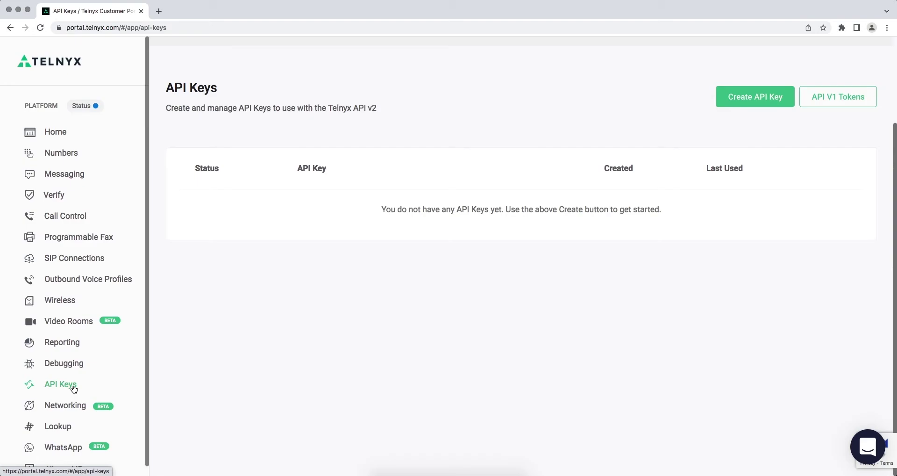
{"action": "left_click", "coordinate": [719, 102]}
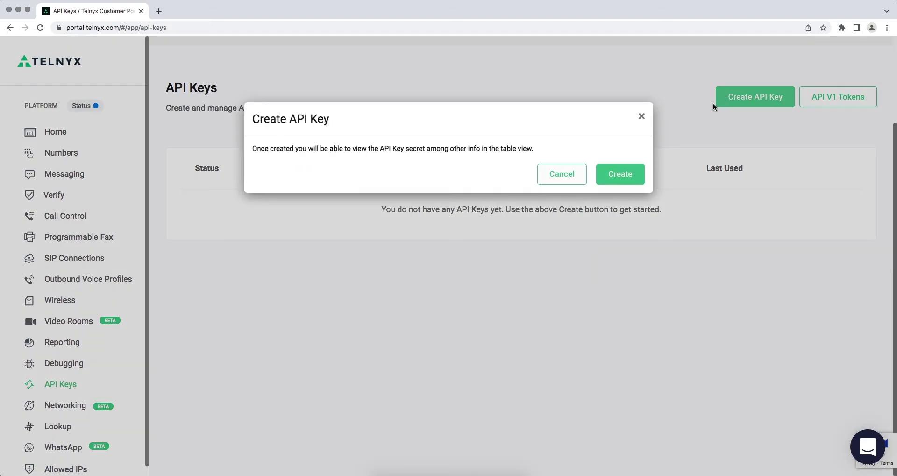
{"action": "left_click", "coordinate": [628, 172]}
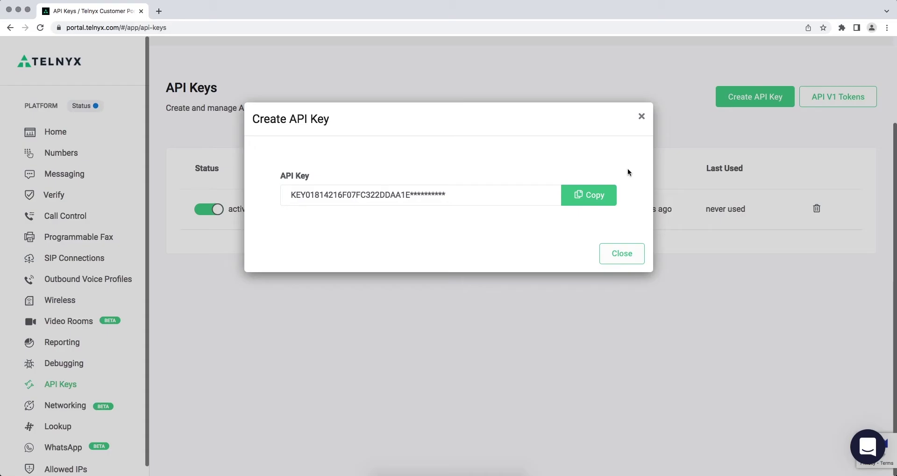
{"action": "left_click", "coordinate": [598, 194]}
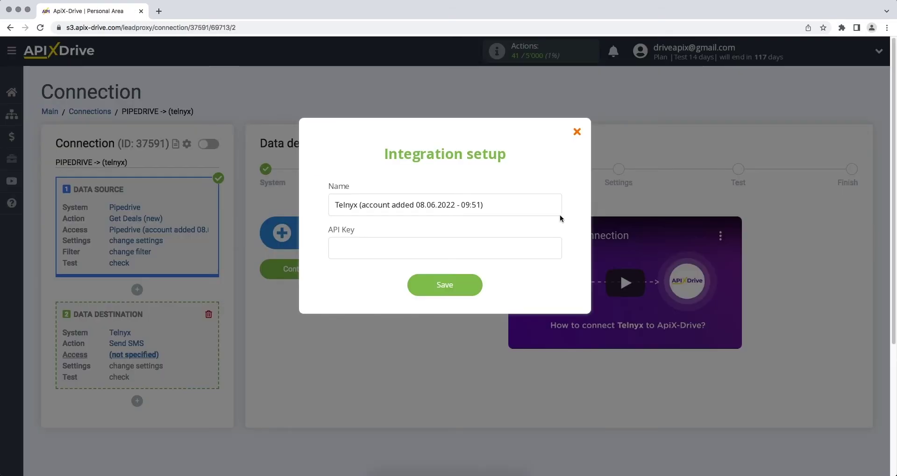
- Paste the Telnyx API key, save the account, and select it as the destination login
{"action": "right_click", "coordinate": [516, 252]}
{"action": "left_click", "coordinate": [535, 308]}
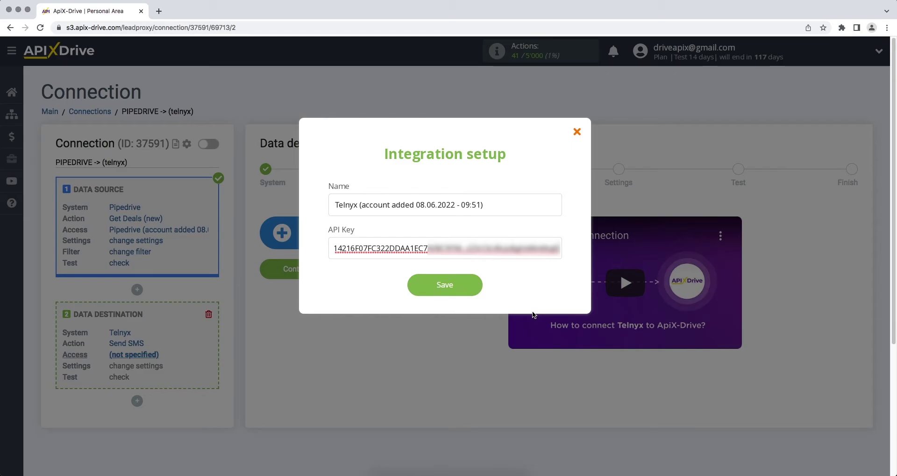
{"action": "left_click", "coordinate": [416, 285]}
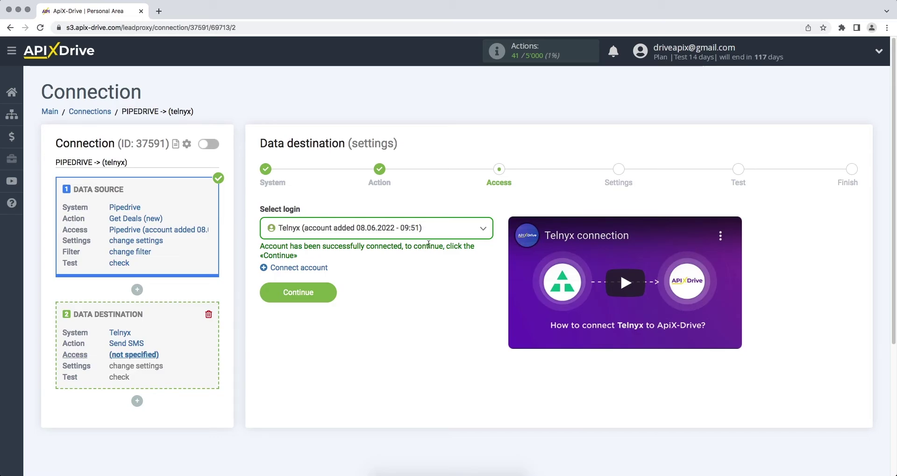
{"action": "left_click", "coordinate": [438, 232]}
{"action": "left_click", "coordinate": [423, 301]}
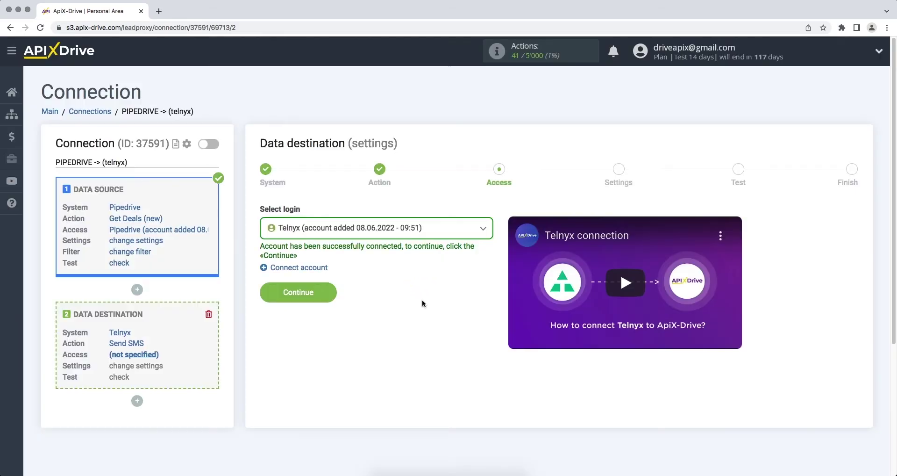
- Map the SMS Recipient to the Pipedrive contact's Phone variable
{"action": "left_click", "coordinate": [269, 298]}
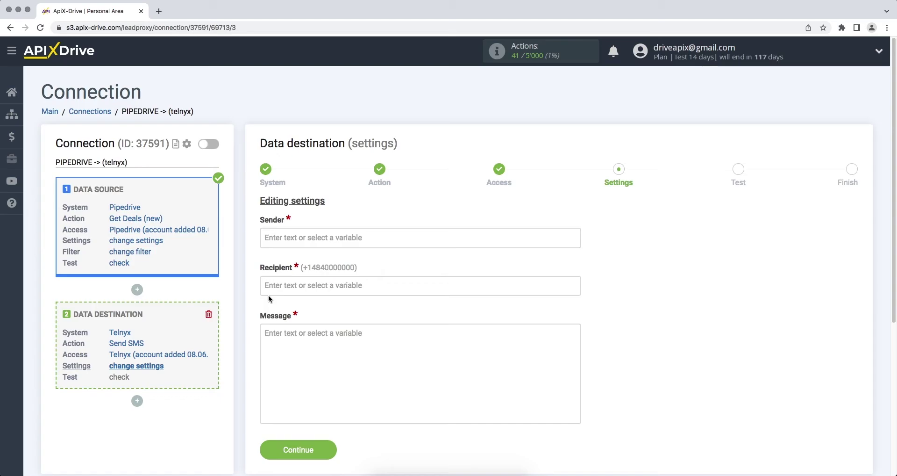
{"action": "left_click", "coordinate": [271, 288]}
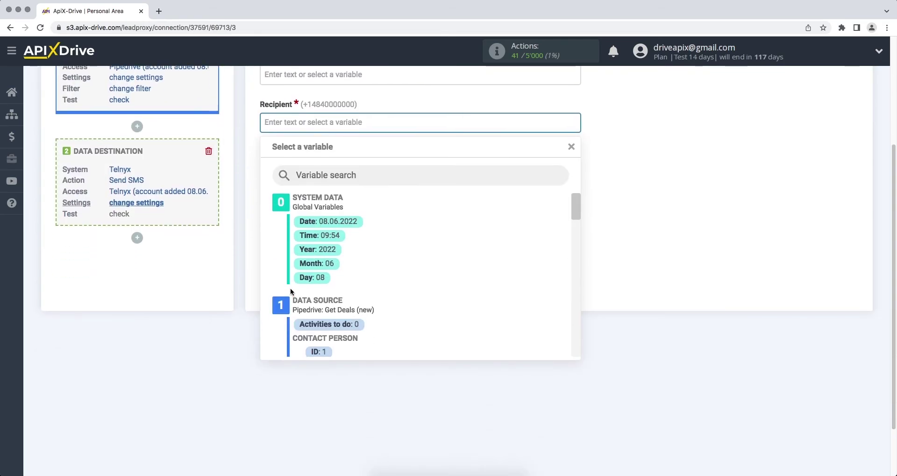
{"action": "left_click_drag", "start_coordinate": [573, 208], "coordinate": [569, 226]}
{"action": "left_click", "coordinate": [375, 292]}
- Enter the Telnyx sending phone number in the Sender field
{"action": "scroll", "coordinate": [374, 292], "scroll_direction": "up", "scroll_amount": 2}
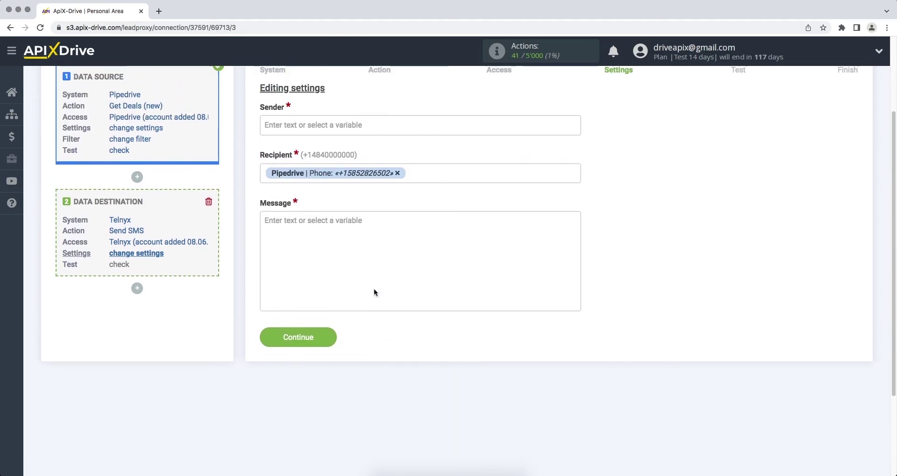
{"action": "left_click", "coordinate": [331, 126]}
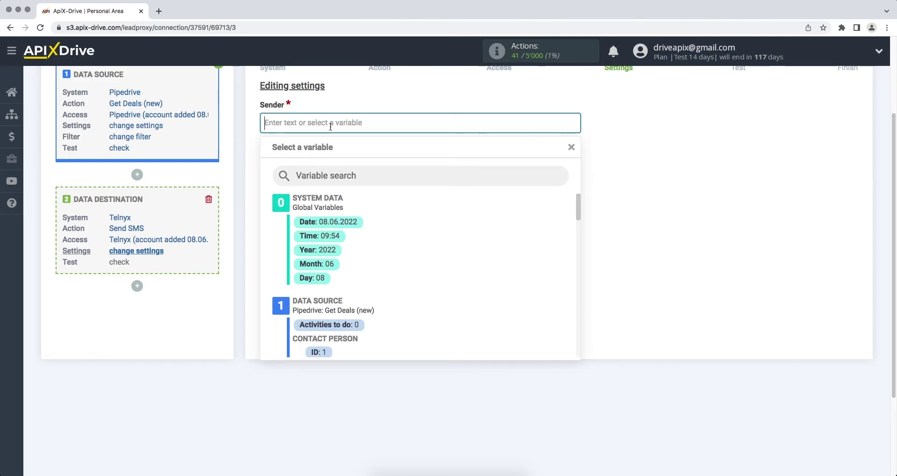
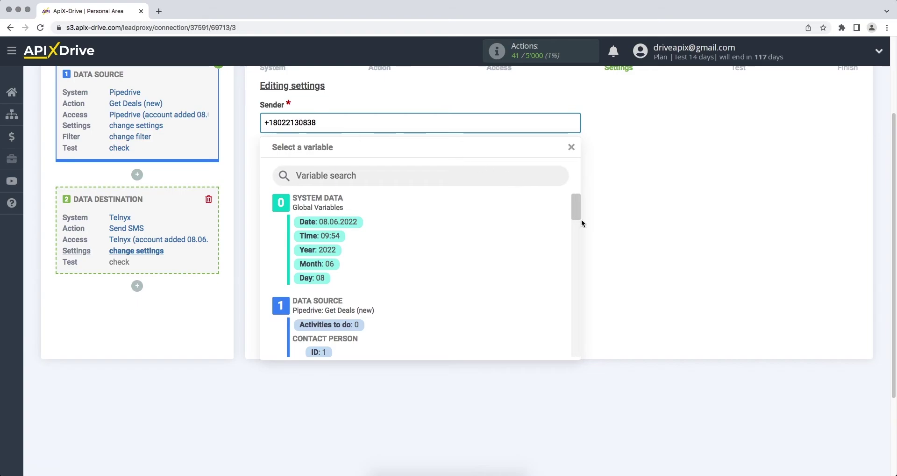
{"action": "left_click", "coordinate": [604, 234]}
- Write the message 'Hello, [Name]' with 'Thank you for your interest, we will contact you soon!' on a new line, and continue
{"action": "left_click", "coordinate": [509, 241]}
{"action": "type", "text": "H"}
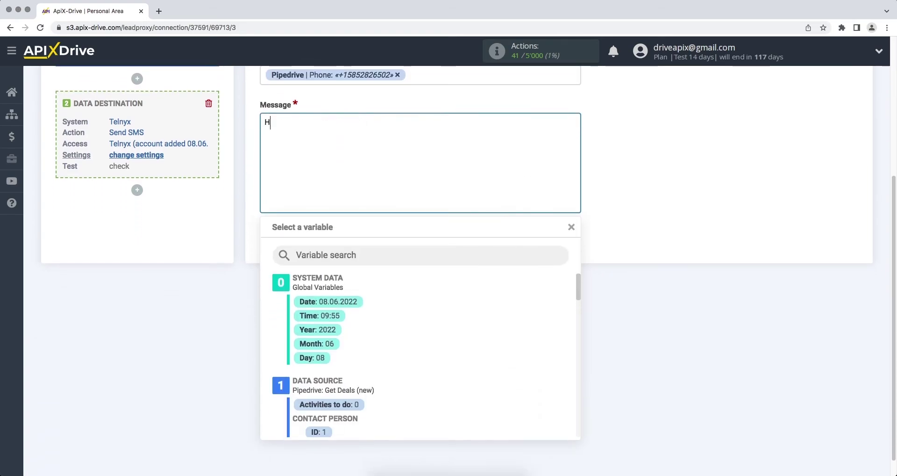
{"action": "type", "text": "ello,"}
{"action": "left_click_drag", "start_coordinate": [577, 287], "coordinate": [577, 299]}
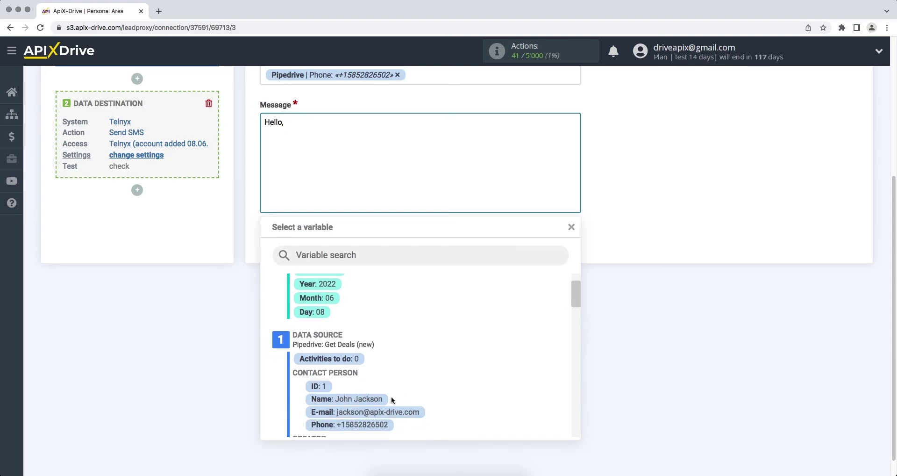
{"action": "left_click", "coordinate": [377, 398]}
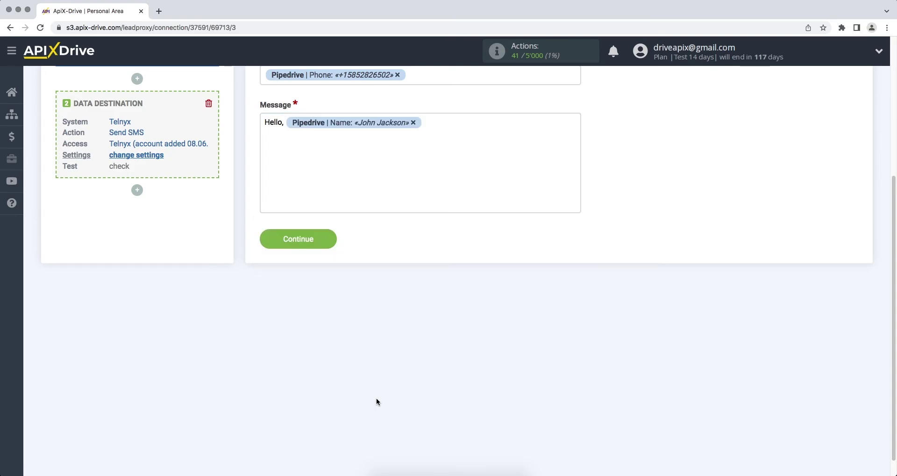
{"action": "key", "text": "Return"}
{"action": "type", "text": "Thank you for y"}
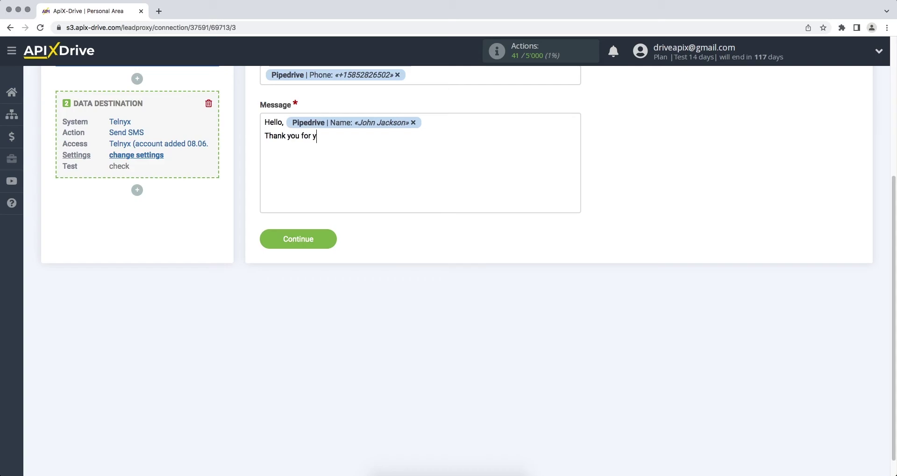
{"action": "type", "text": "our interest, we "}
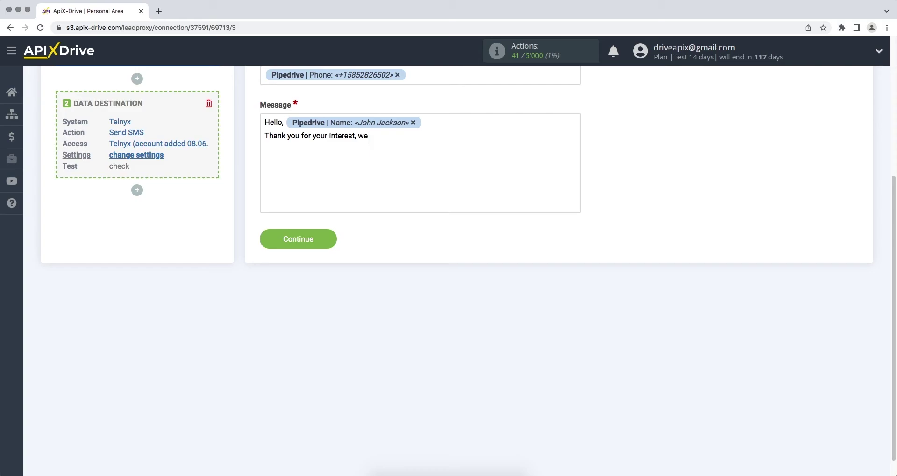
{"action": "type", "text": "will contact you soon!"}
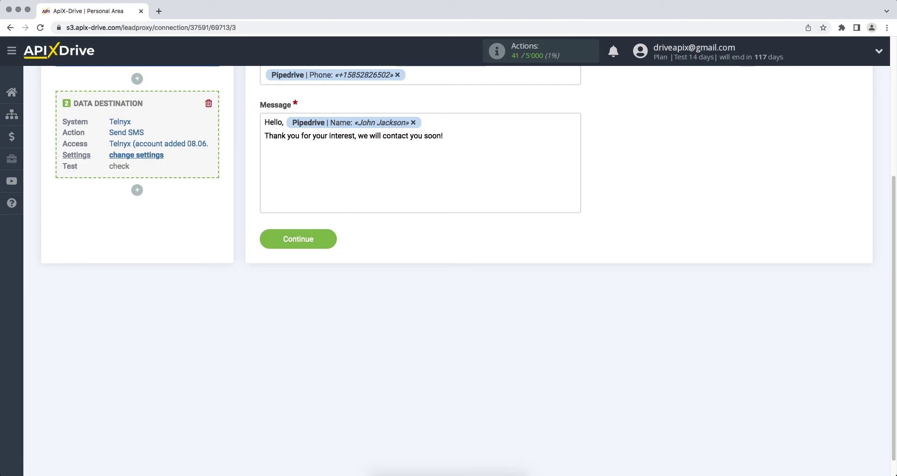
{"action": "left_click", "coordinate": [268, 243]}
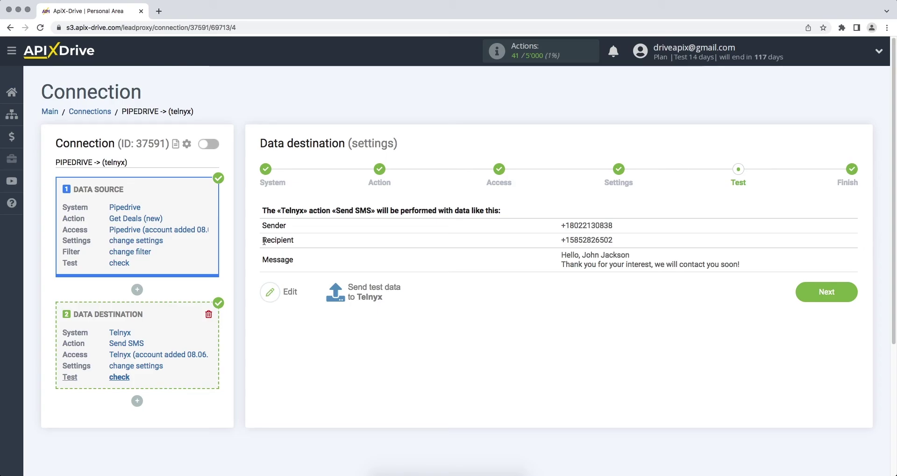
- Send the previewed test data to Telnyx as a test SMS
{"action": "left_click", "coordinate": [331, 292]}
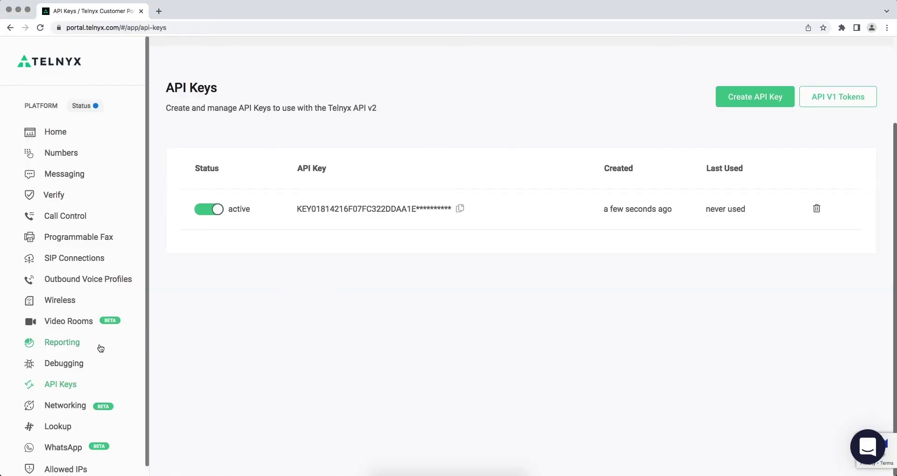
- Request a Messaging detail report starting 06/08/2022 in Telnyx Reporting and download it
{"action": "left_click", "coordinate": [74, 347]}
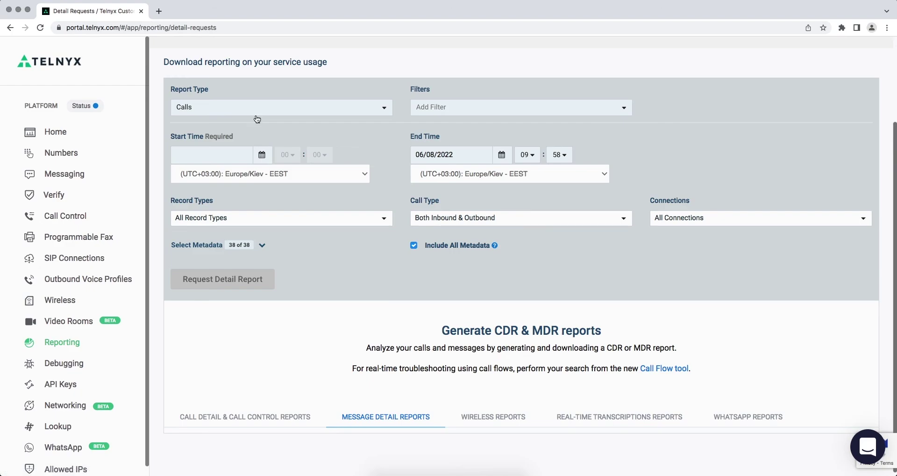
{"action": "left_click", "coordinate": [260, 108]}
{"action": "left_click", "coordinate": [257, 147]}
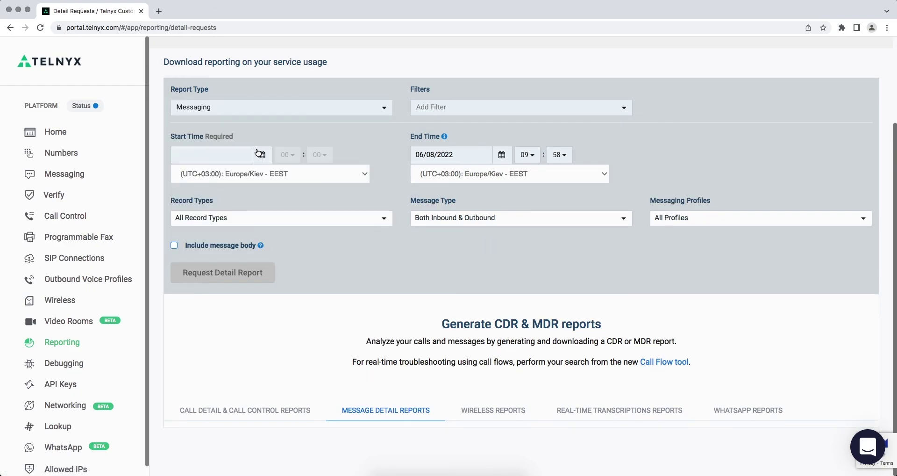
{"action": "left_click", "coordinate": [262, 155]}
{"action": "left_click", "coordinate": [264, 243]}
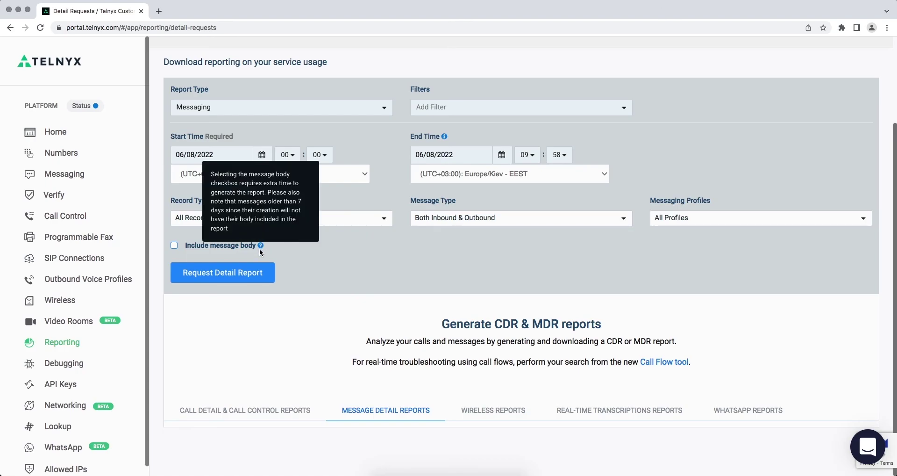
{"action": "left_click", "coordinate": [257, 273]}
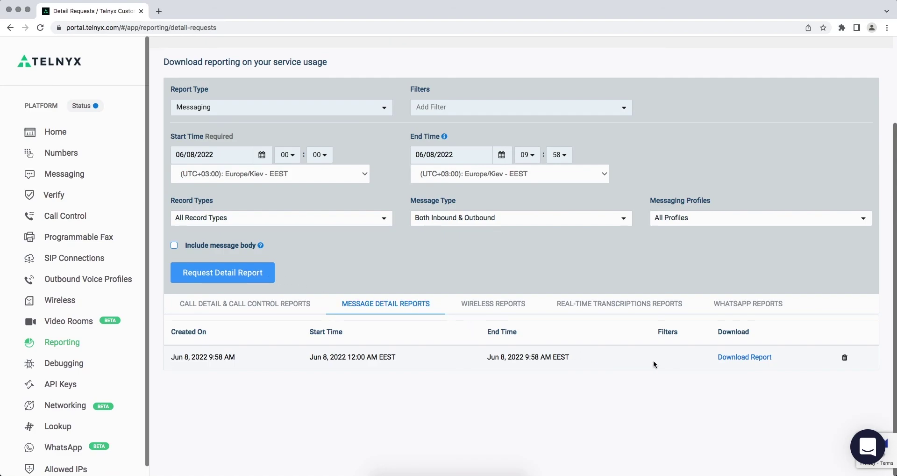
{"action": "left_click", "coordinate": [725, 358]}
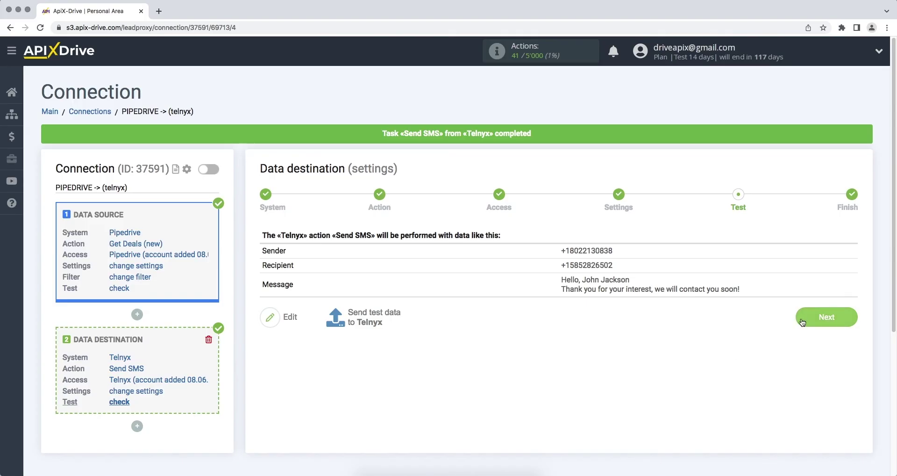
- Finish the Pipedrive to Telnyx setup and enable its auto-update
{"action": "left_click", "coordinate": [802, 322]}
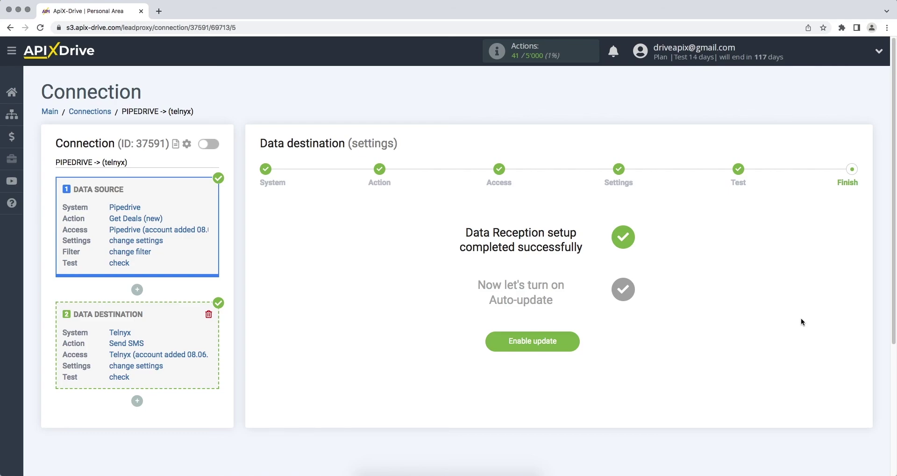
{"action": "left_click", "coordinate": [488, 341]}
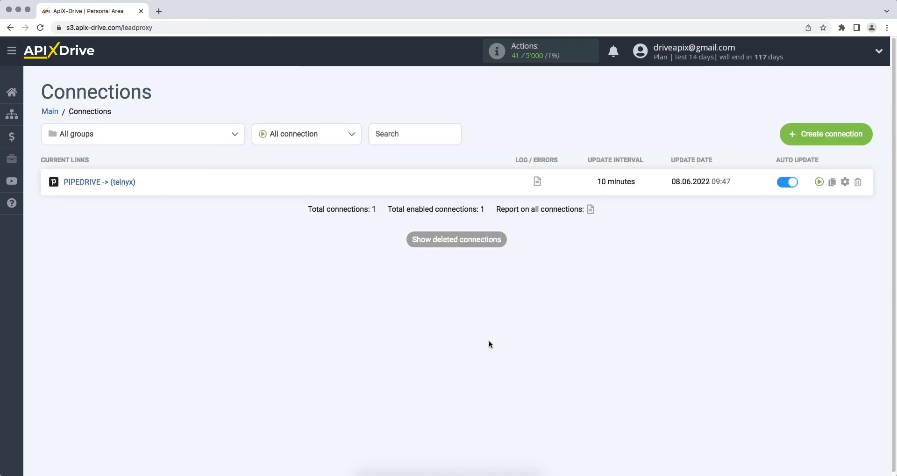
- Change the connection's update interval to 5 minutes and save
{"action": "left_click", "coordinate": [844, 183]}
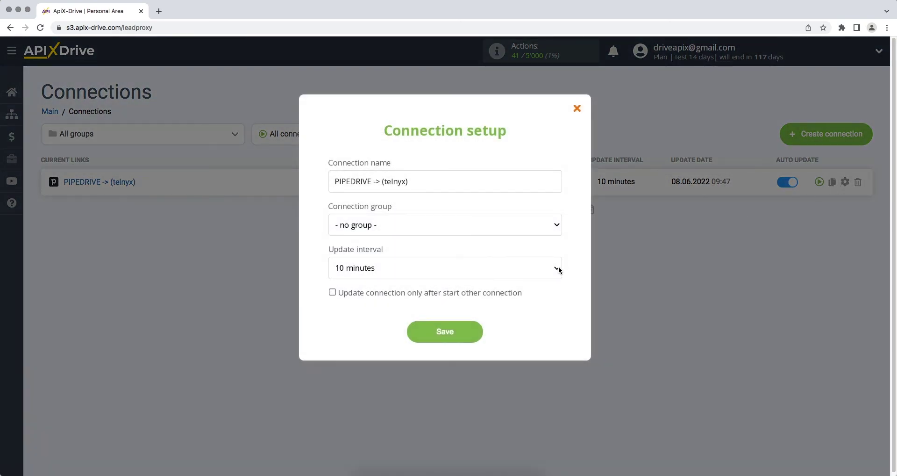
{"action": "left_click", "coordinate": [558, 269]}
{"action": "left_click", "coordinate": [554, 260]}
{"action": "left_click", "coordinate": [439, 331]}
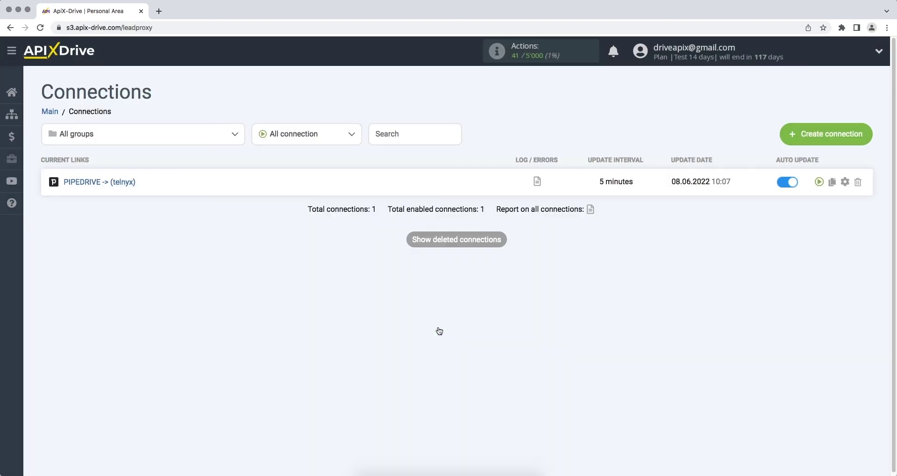